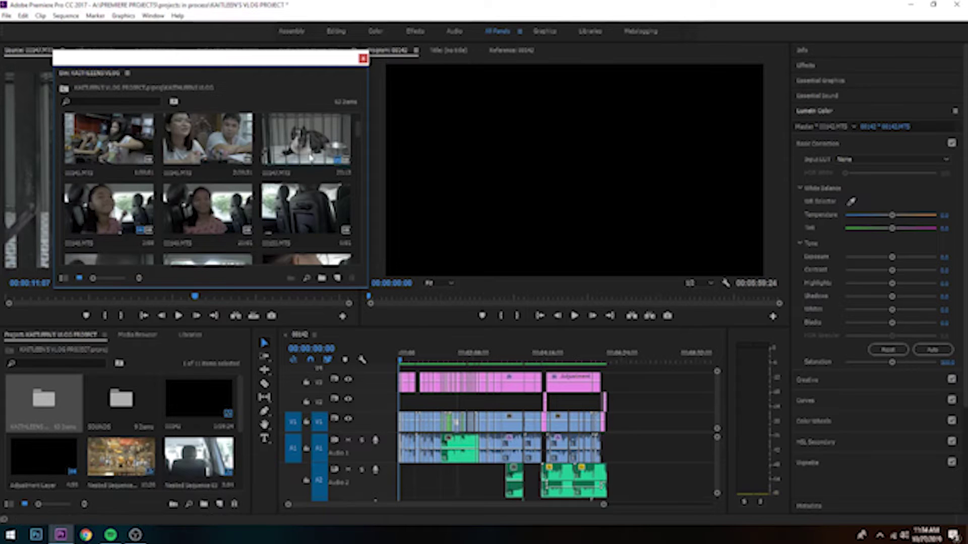
# - Place the dog clip 00147.MTS on V1 and A1 after the existing footage, with the playhead over it
pyautogui.click(354, 182)
pyautogui.moveTo(354, 181); pyautogui.dragTo(624, 430)
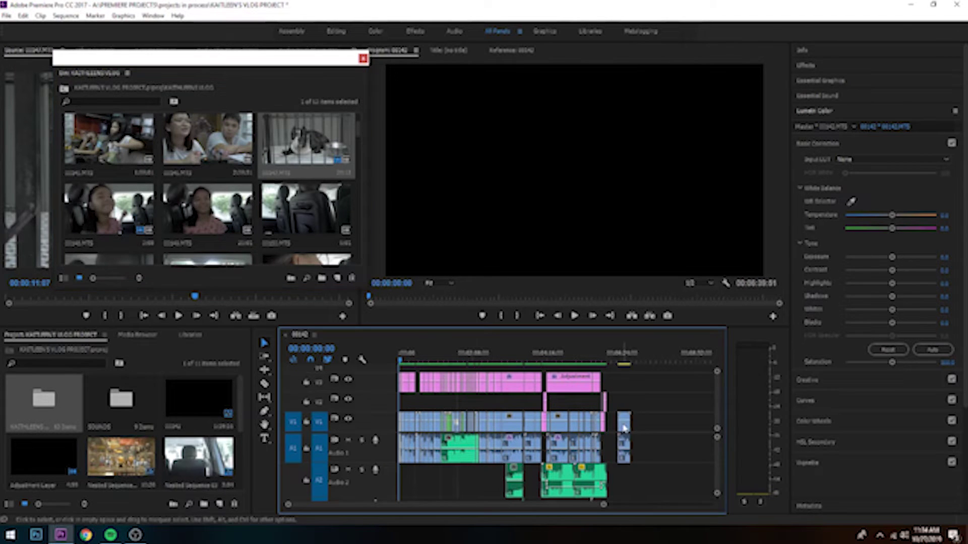
pyautogui.click(624, 361)
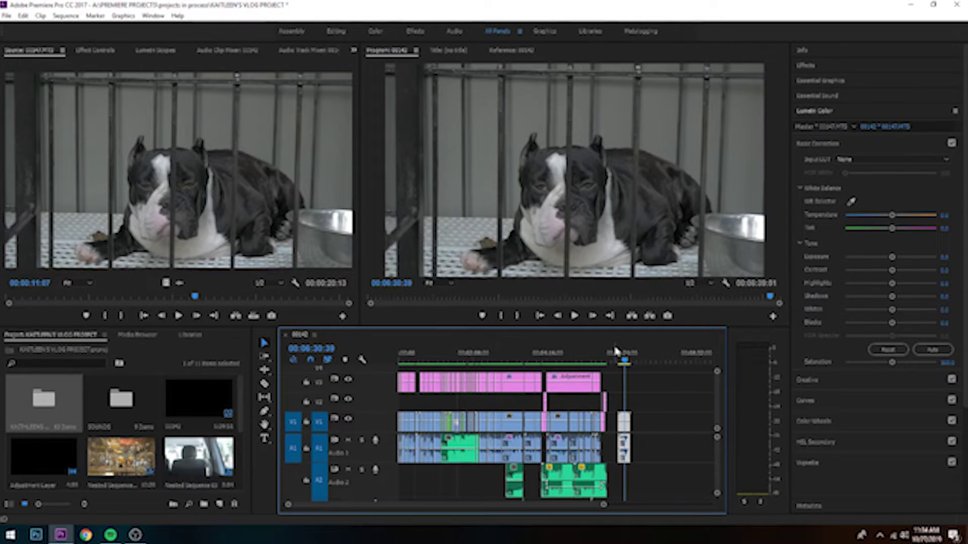
# - Add the project's Adjustment Layer on V2 directly above the dog clip
pyautogui.click(580, 511)
pyautogui.moveTo(581, 510); pyautogui.dragTo(607, 510)
pyautogui.moveTo(536, 360); pyautogui.dragTo(531, 363)
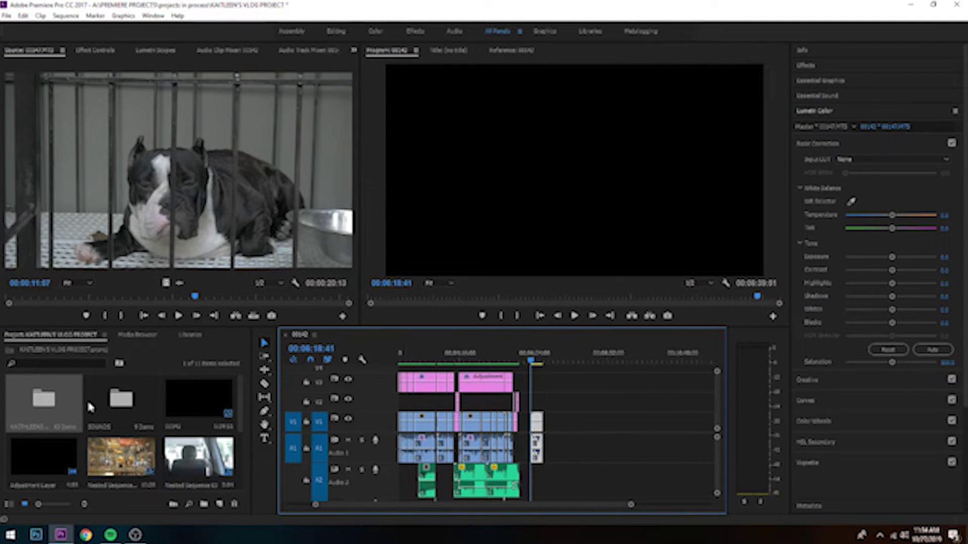
pyautogui.scroll(-4, 171, 428)
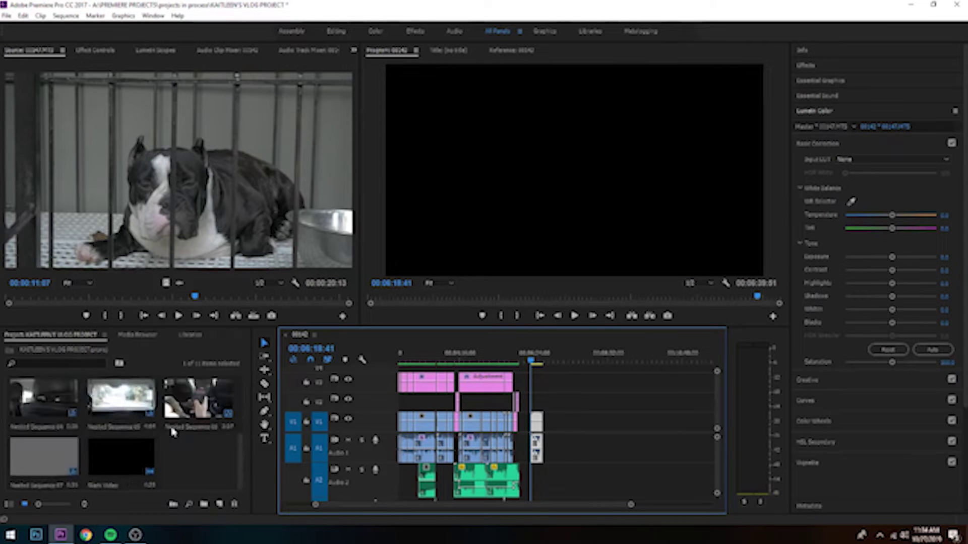
pyautogui.scroll(4, 172, 431)
pyautogui.scroll(-3, 180, 441)
pyautogui.scroll(3, 180, 441)
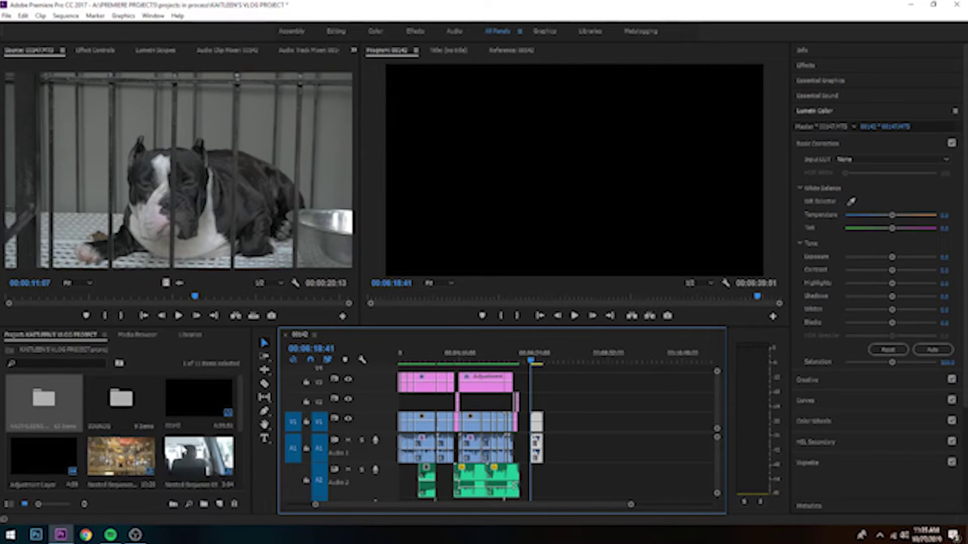
pyautogui.moveTo(28, 457); pyautogui.dragTo(543, 397)
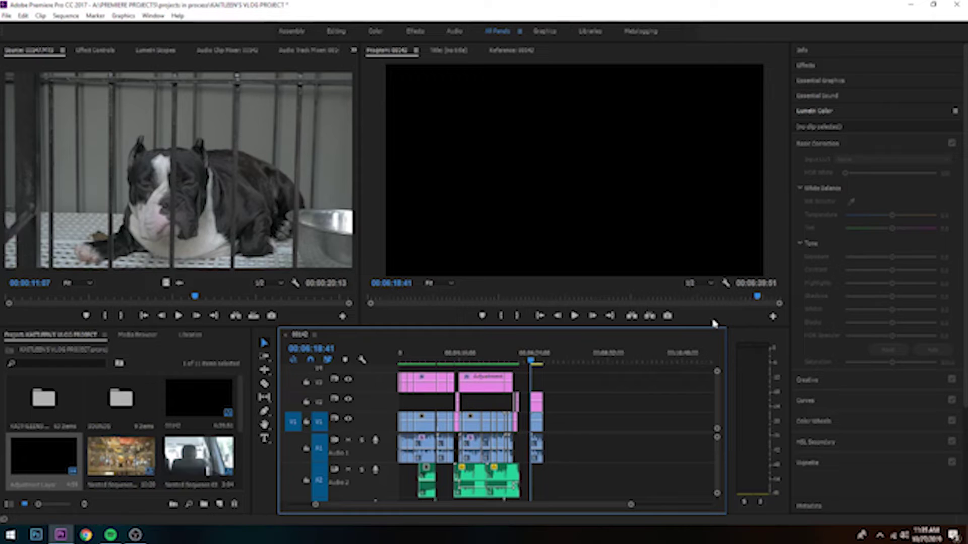
# - Find the effect with the search "lumetri color" and apply Lumetri Color to the adjustment layer above the dog clip
pyautogui.click(538, 404)
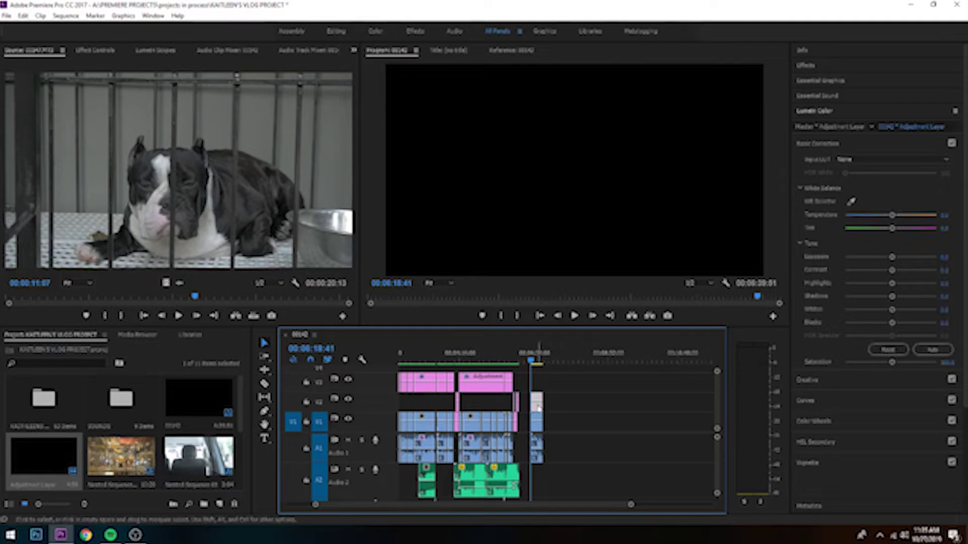
pyautogui.click(805, 65)
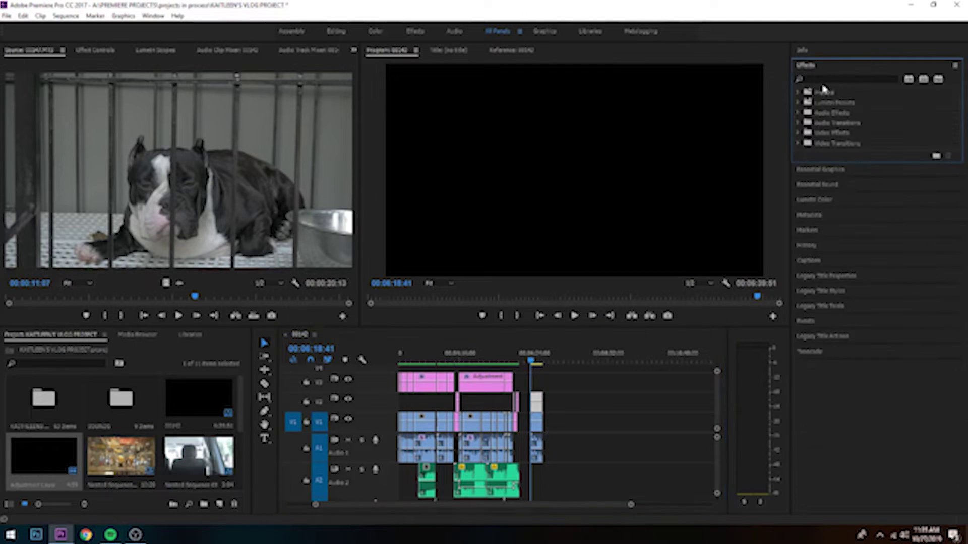
pyautogui.click(825, 78)
pyautogui.write('lum')
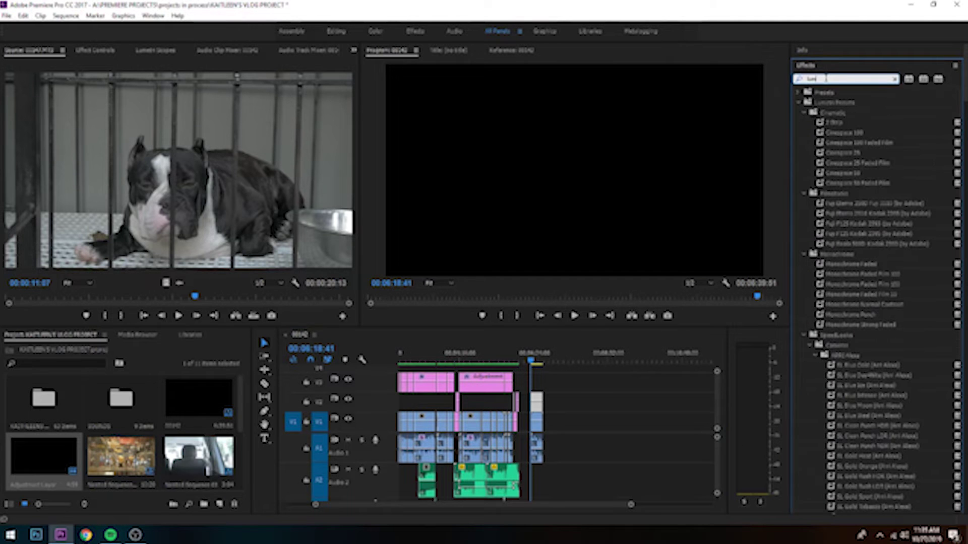
pyautogui.write('etri color')
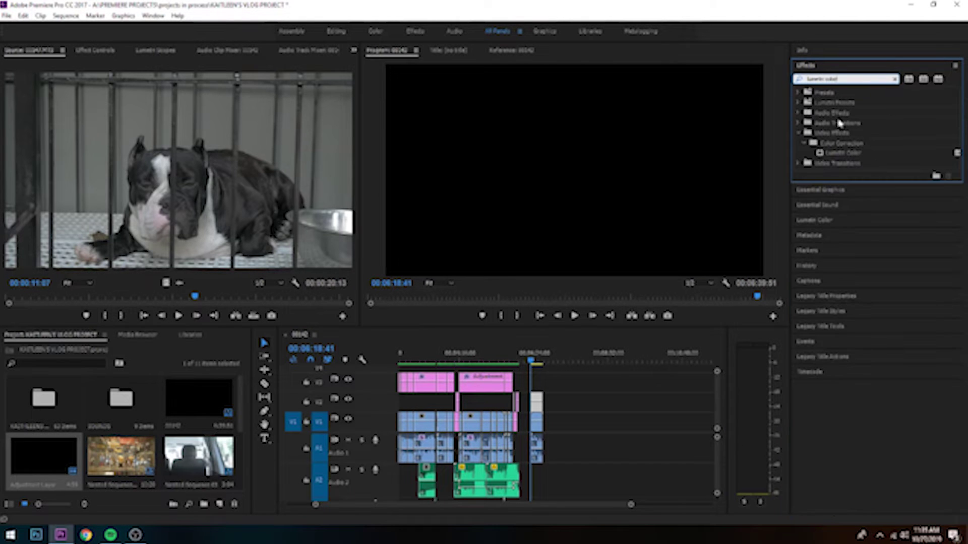
pyautogui.moveTo(841, 152); pyautogui.dragTo(538, 404)
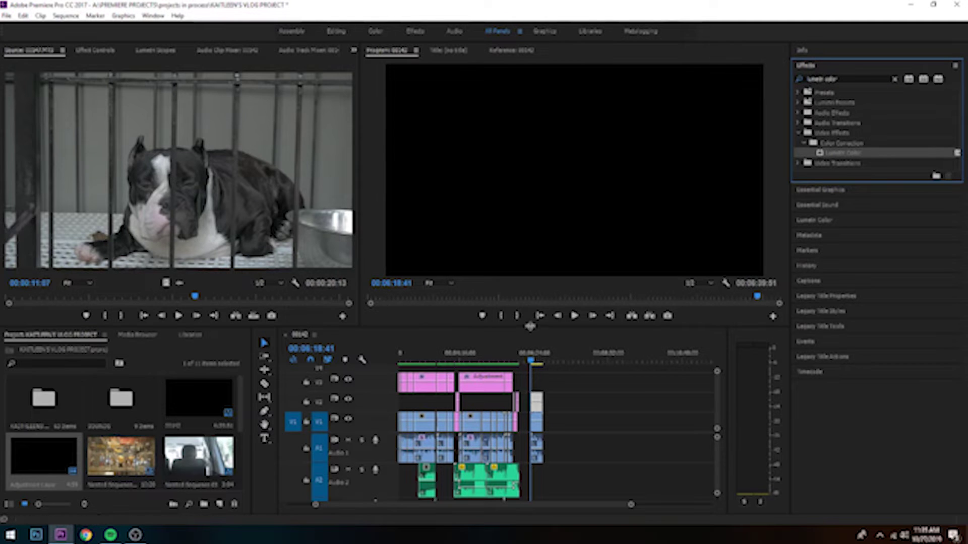
# - Examine the Basic Correction and Creative settings of the adjustment layer's Lumetri Color effect
pyautogui.click(95, 50)
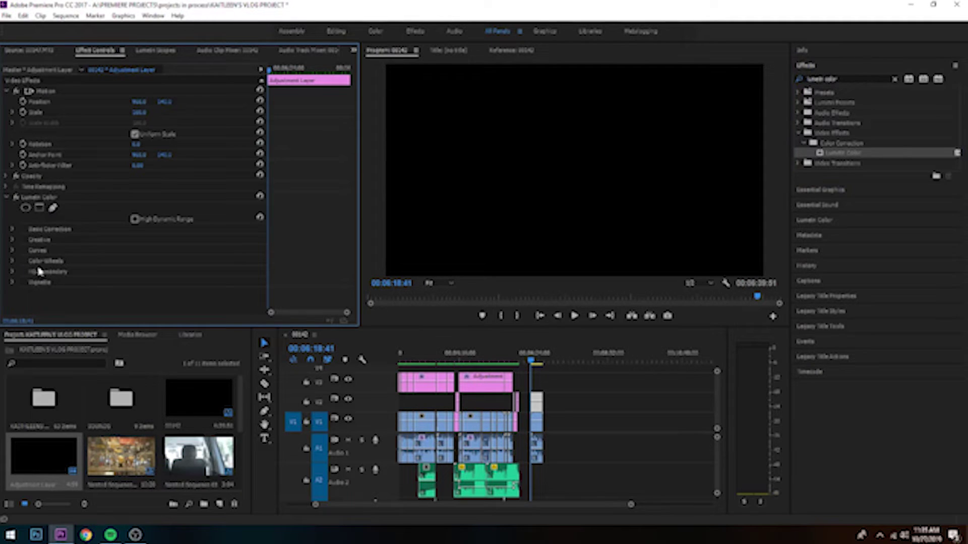
pyautogui.click(48, 198)
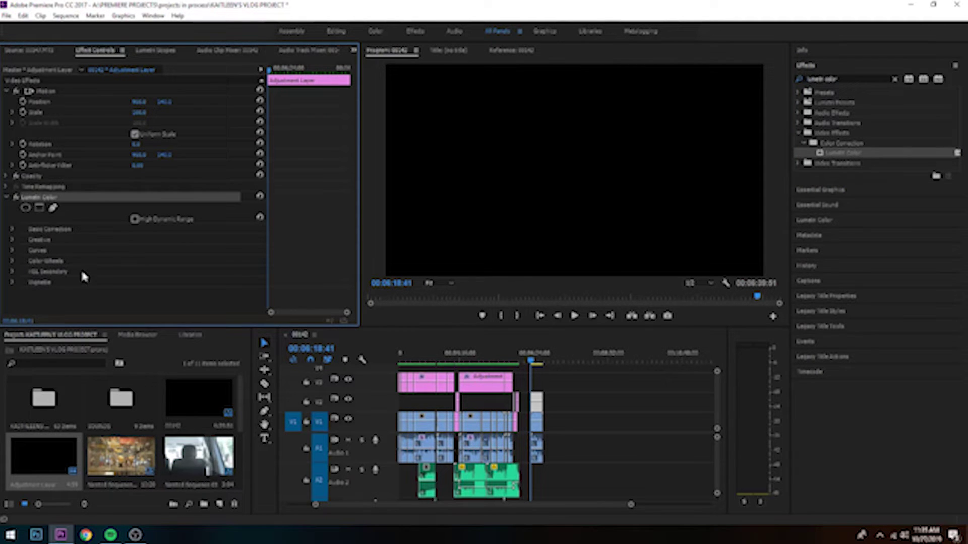
pyautogui.click(14, 231)
pyautogui.click(14, 231)
pyautogui.click(13, 241)
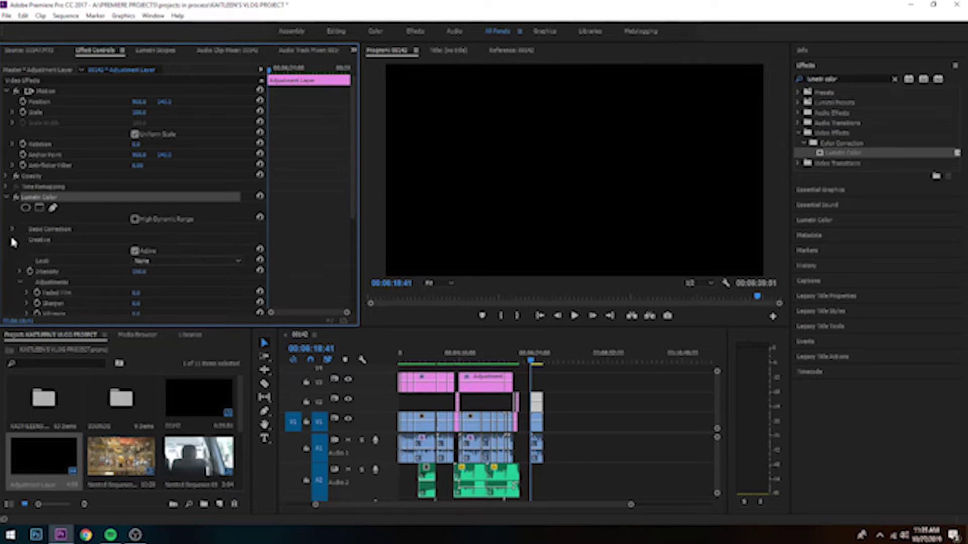
pyautogui.click(13, 241)
pyautogui.click(13, 231)
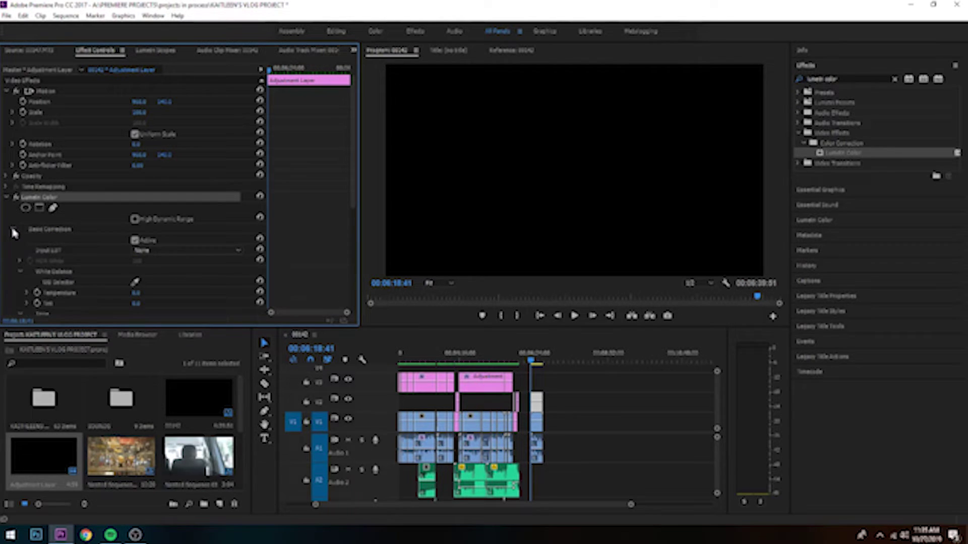
# - With Lumetri Scopes displayed, set the adjustment layer's exposure to about 0.9, contrast 39 and highlights -17, raise shadows and whites, and lower blacks
pyautogui.click(533, 363)
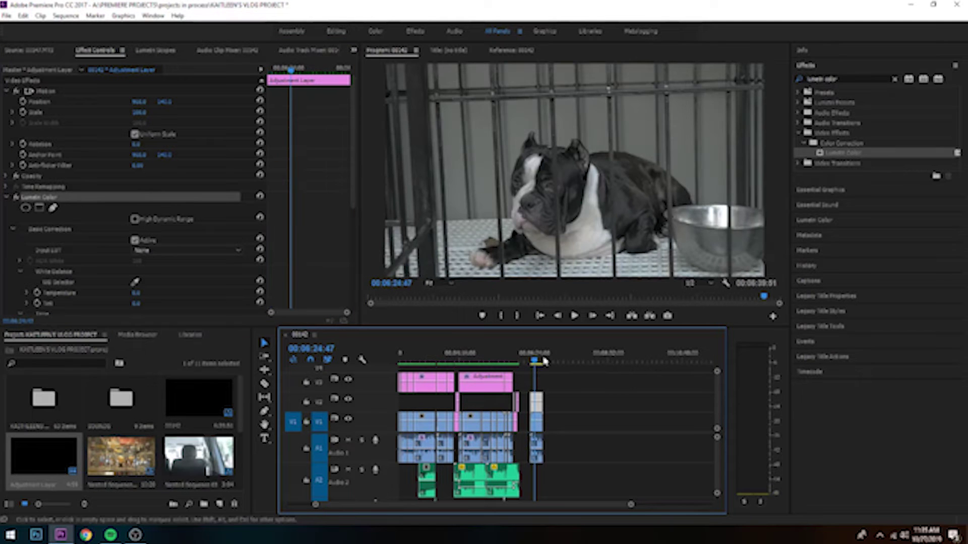
pyautogui.click(812, 66)
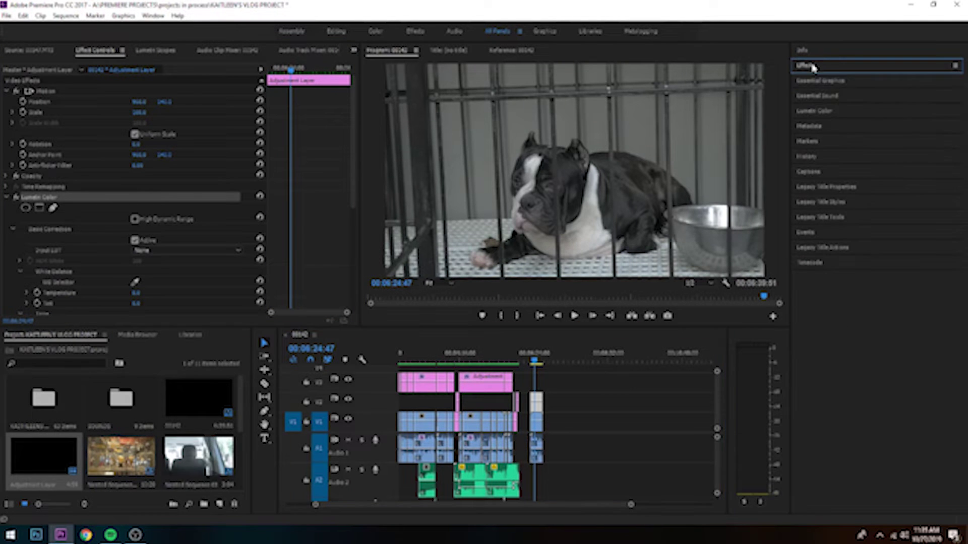
pyautogui.click(802, 112)
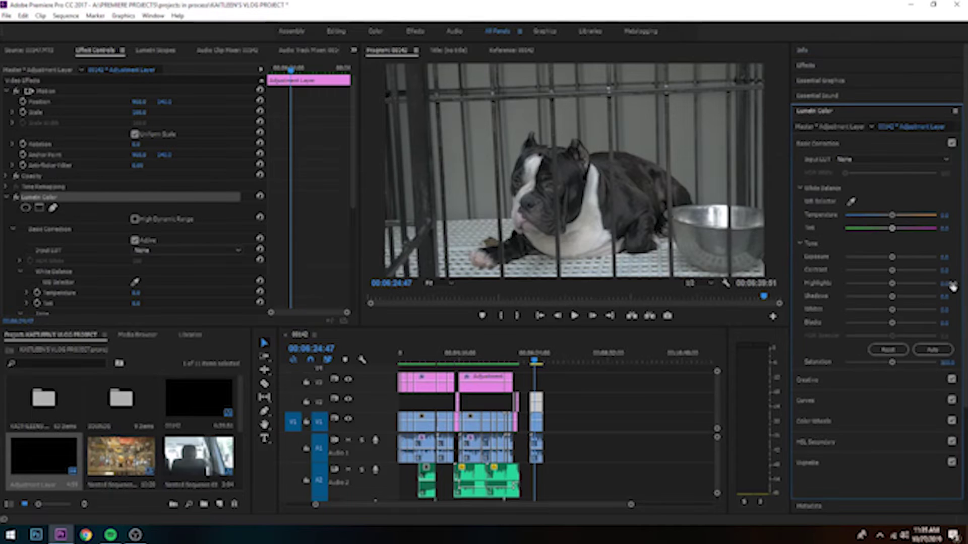
pyautogui.click(160, 50)
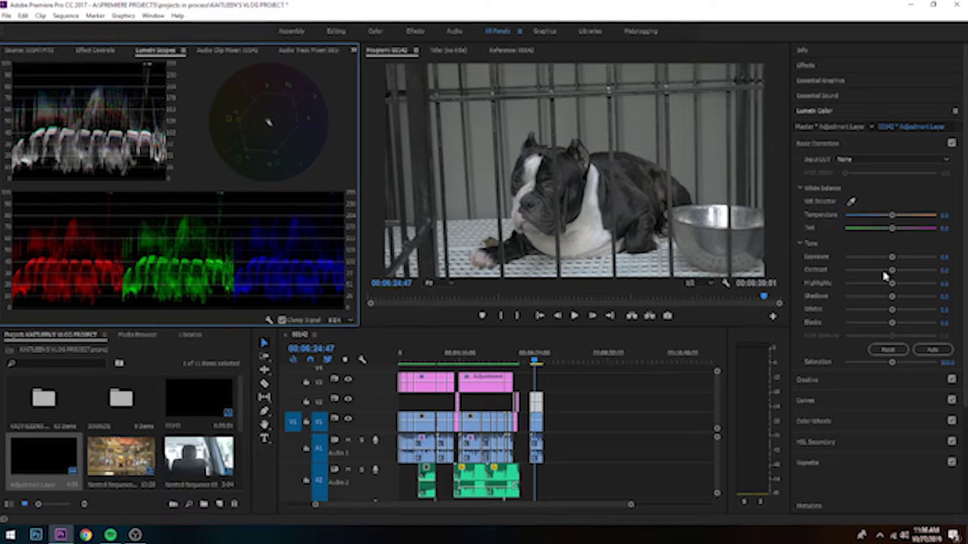
pyautogui.moveTo(895, 258)
pyautogui.mouseDown()
pyautogui.moveTo(894, 272)
pyautogui.moveTo(903, 272)
pyautogui.mouseUp()
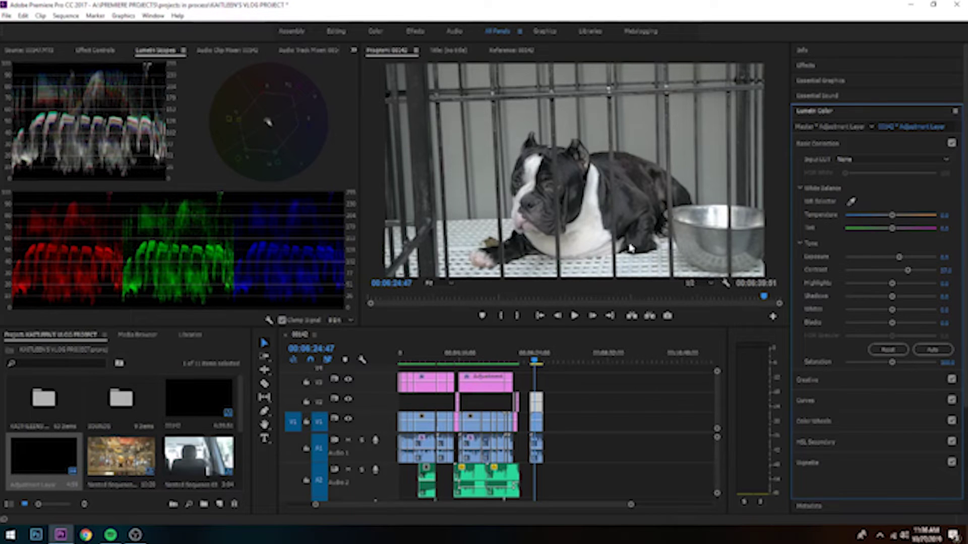
pyautogui.moveTo(906, 271); pyautogui.dragTo(889, 284)
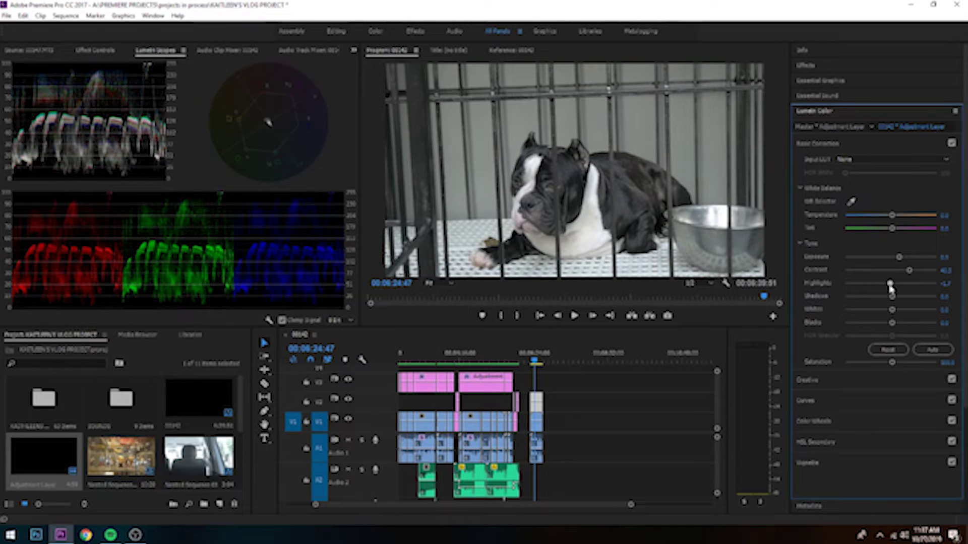
pyautogui.moveTo(910, 271); pyautogui.dragTo(908, 272)
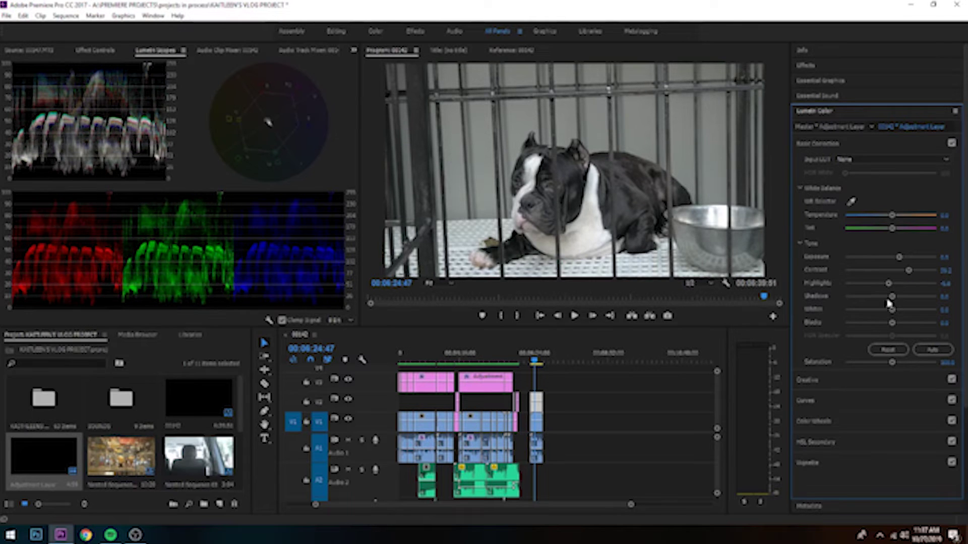
pyautogui.moveTo(892, 302); pyautogui.dragTo(883, 283)
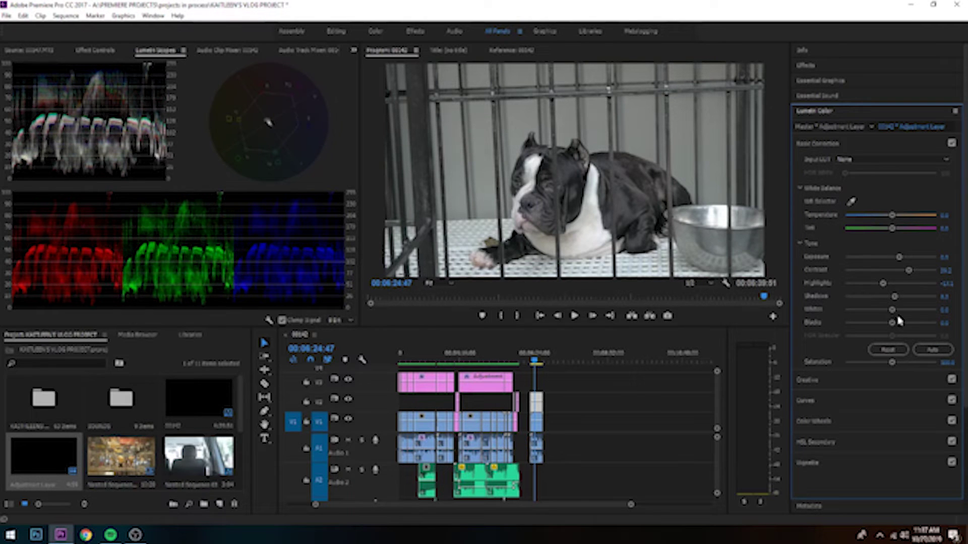
pyautogui.moveTo(893, 314)
pyautogui.mouseDown()
pyautogui.moveTo(900, 316)
pyautogui.moveTo(883, 325)
pyautogui.mouseUp()
# - Cool the adjustment layer's temperature to about -7, raise saturation to about 112, and moderate the shadows, whites and blacks
pyautogui.moveTo(894, 220); pyautogui.dragTo(890, 226)
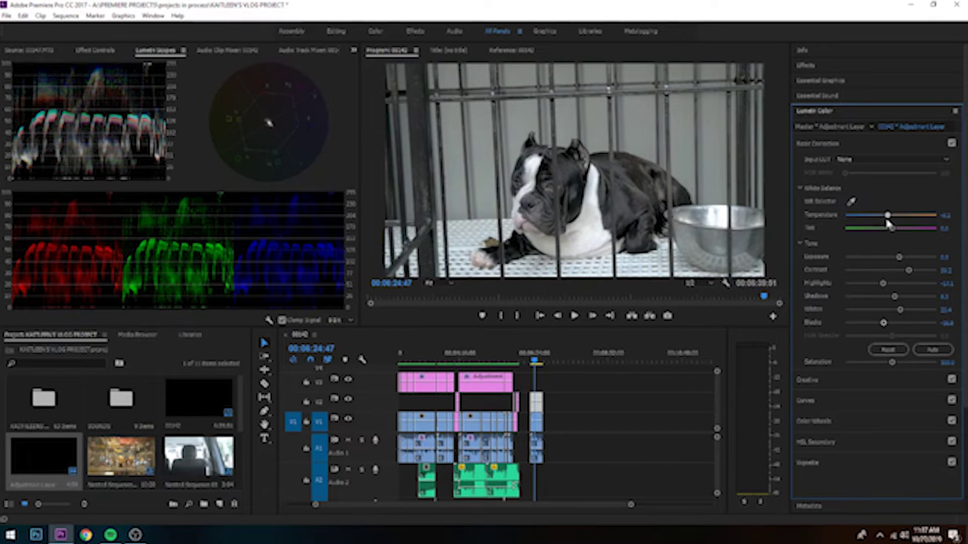
pyautogui.moveTo(893, 362); pyautogui.dragTo(897, 363)
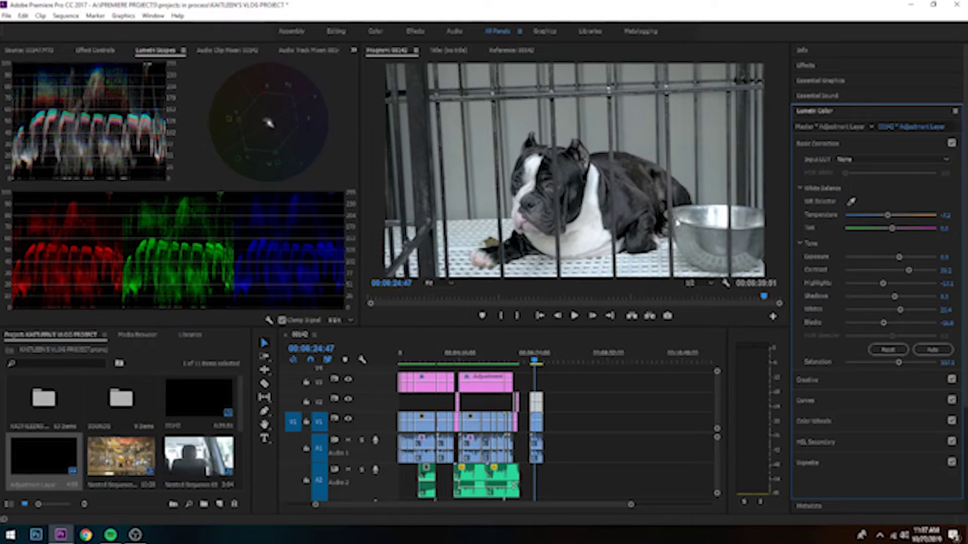
pyautogui.moveTo(899, 362); pyautogui.dragTo(897, 362)
pyautogui.moveTo(883, 322); pyautogui.dragTo(892, 296)
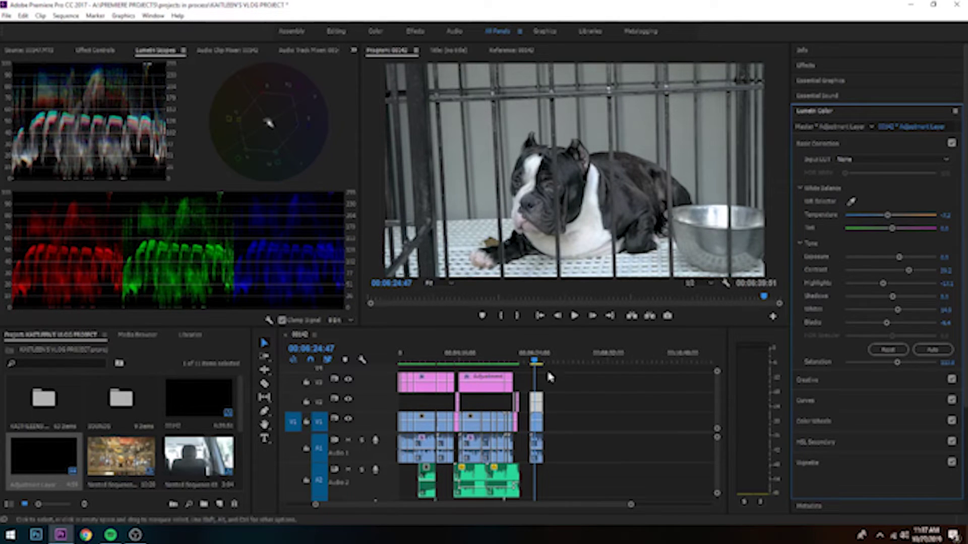
# - Play back the graded dog clip, and delete it together with its adjustment layer from the timeline
pyautogui.click(575, 316)
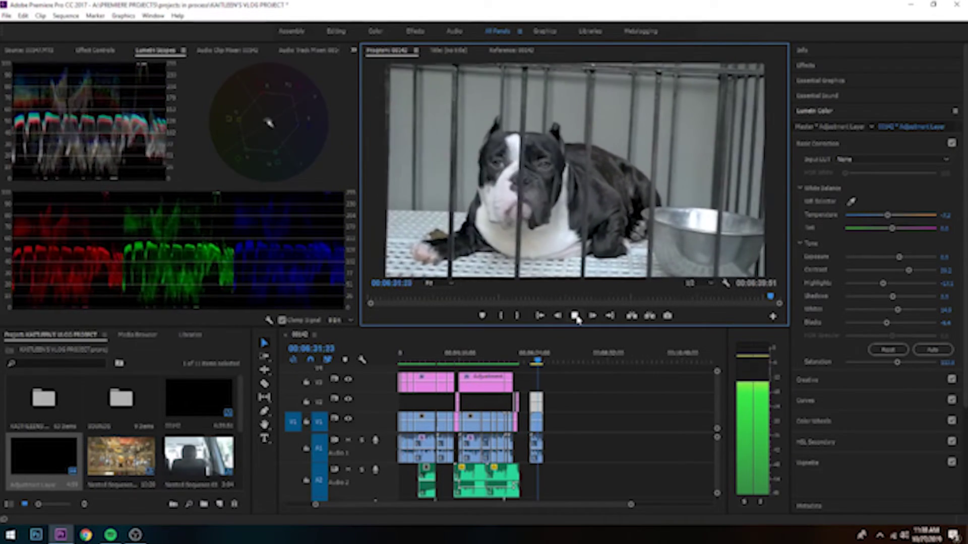
pyautogui.click(576, 316)
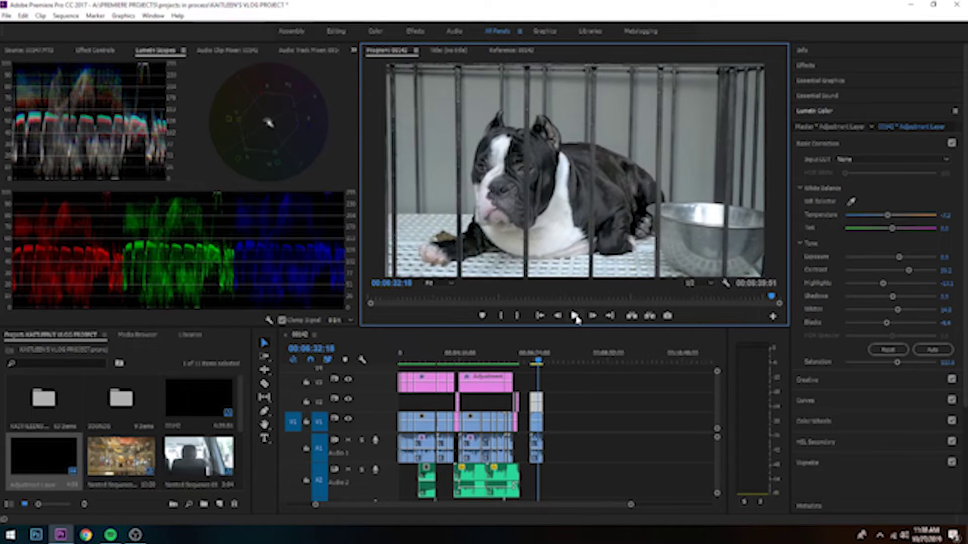
pyautogui.click(537, 418)
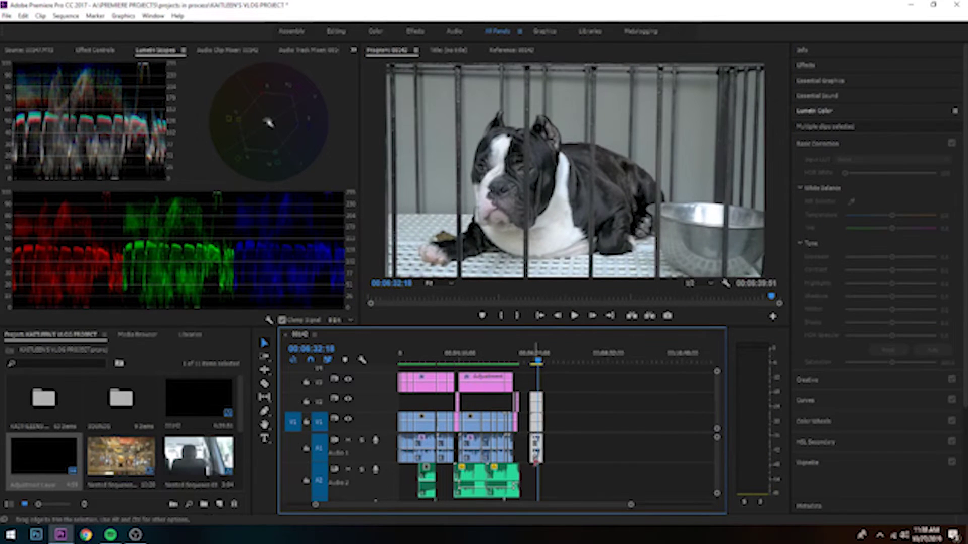
pyautogui.press('Delete')
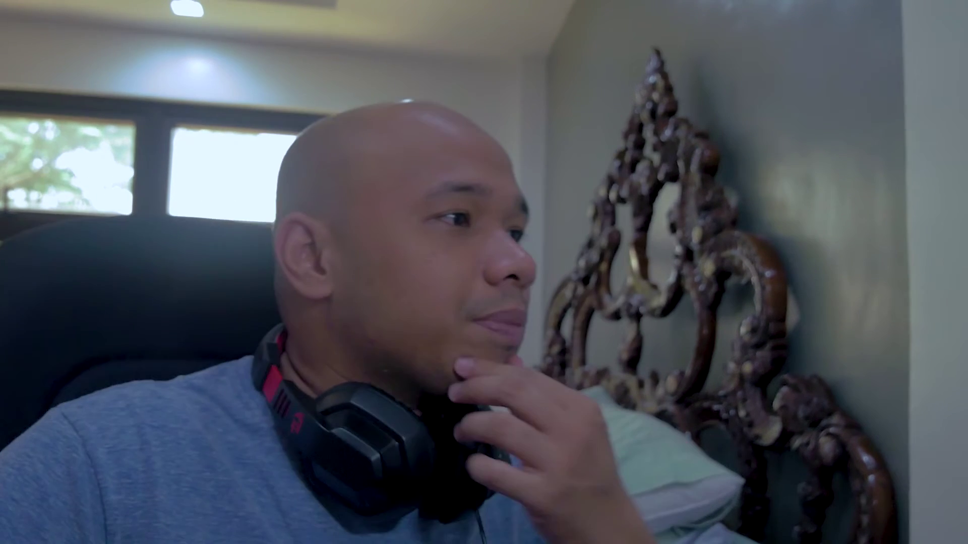
# - Open the media export settings for the sequence and choose the YouTube 1080p HD preset
pyautogui.click(7, 15)
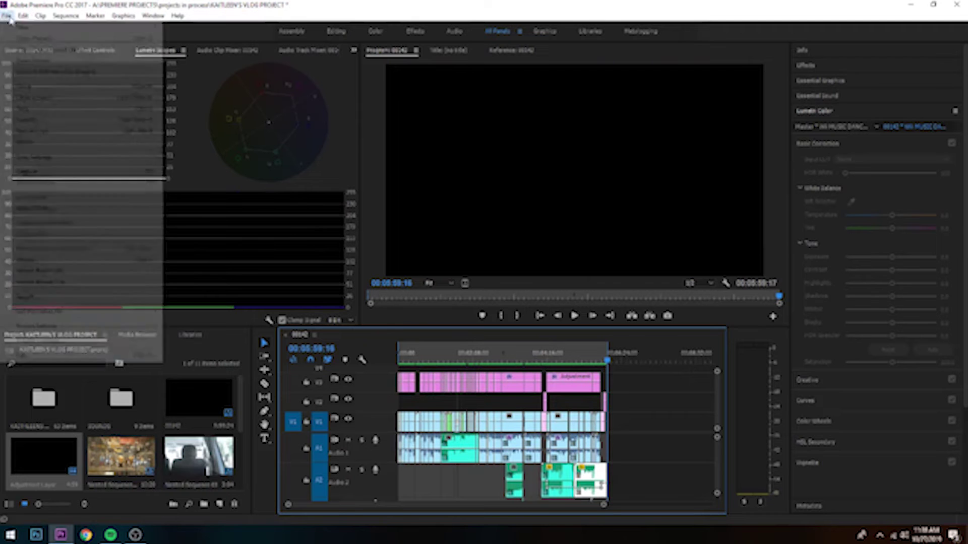
pyautogui.moveTo(56, 298)
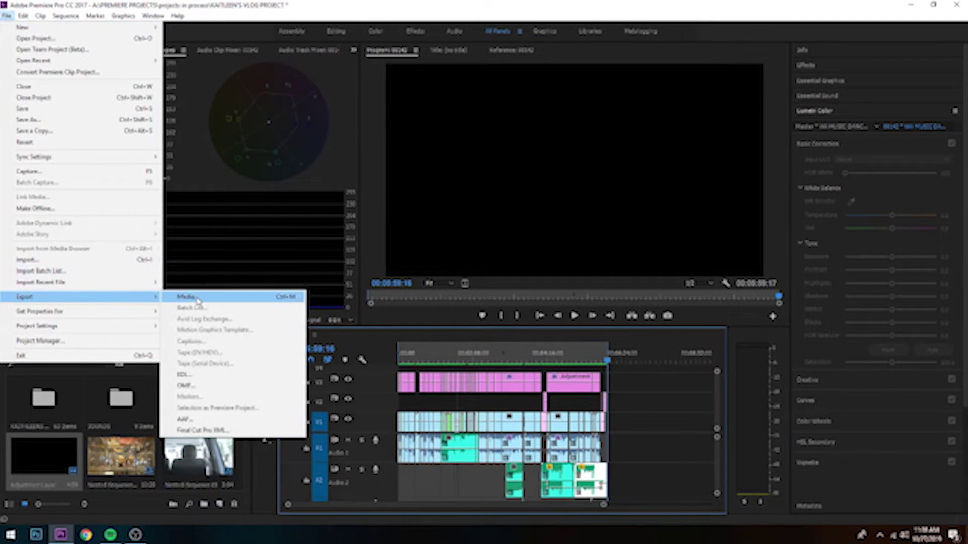
pyautogui.click(197, 298)
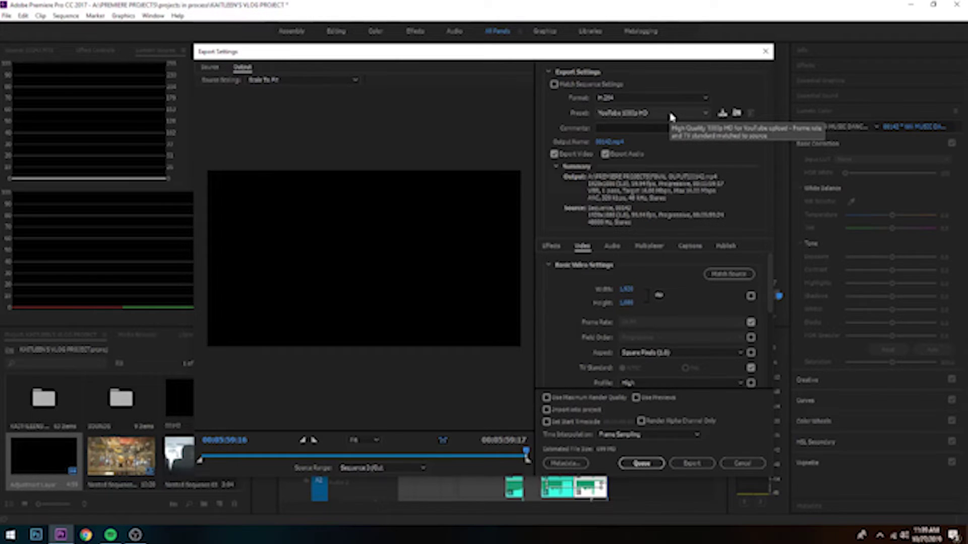
pyautogui.click(706, 115)
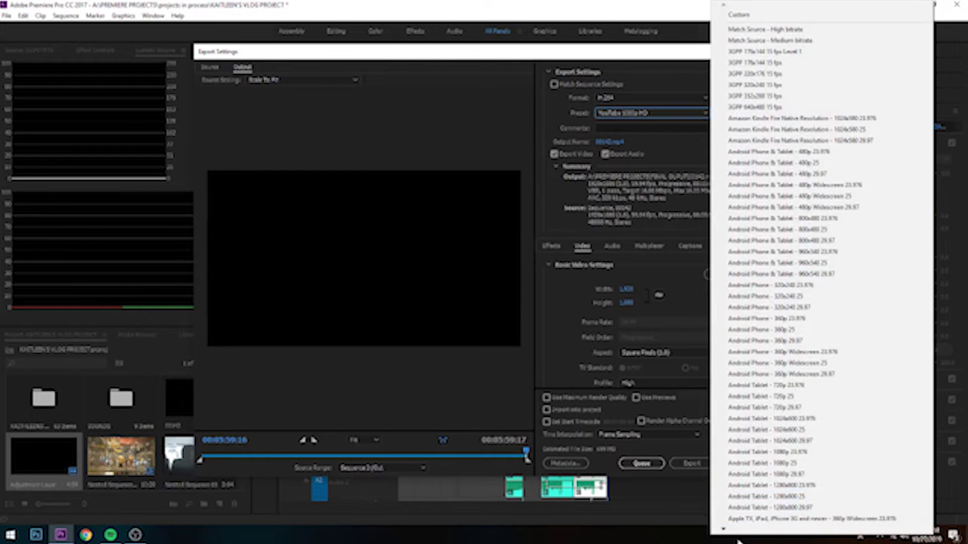
pyautogui.moveTo(724, 535)
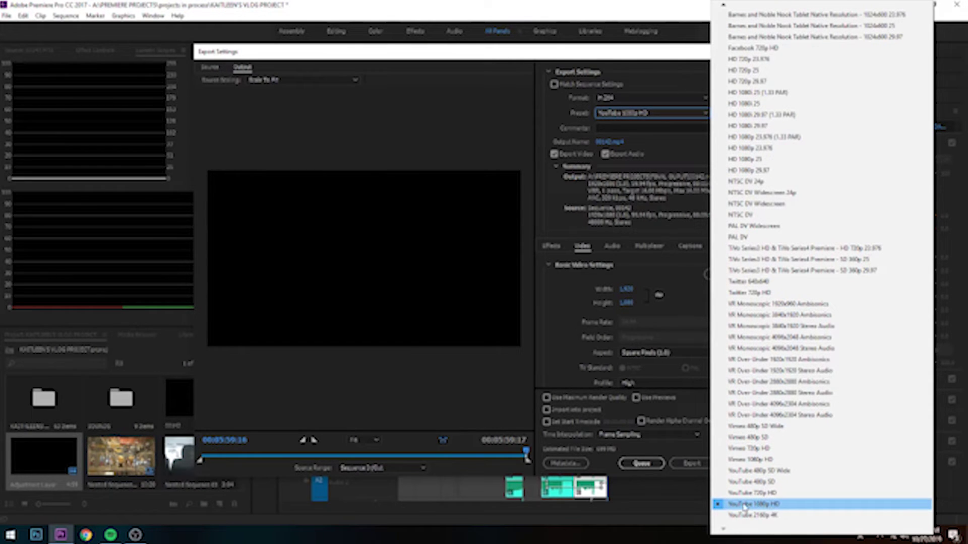
pyautogui.click(772, 505)
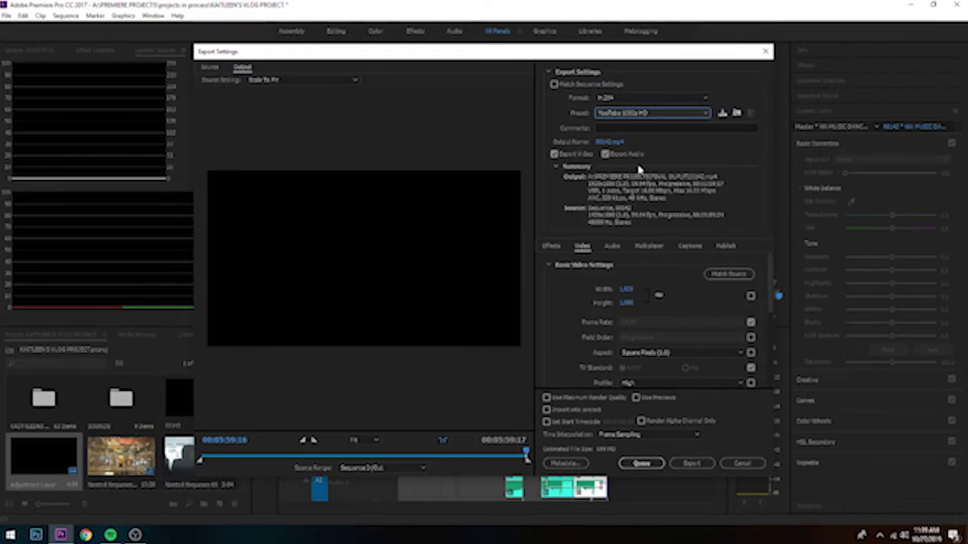
# - Export the sequence in H.264 format, keeping the YouTube 1080p HD preset
pyautogui.click(703, 113)
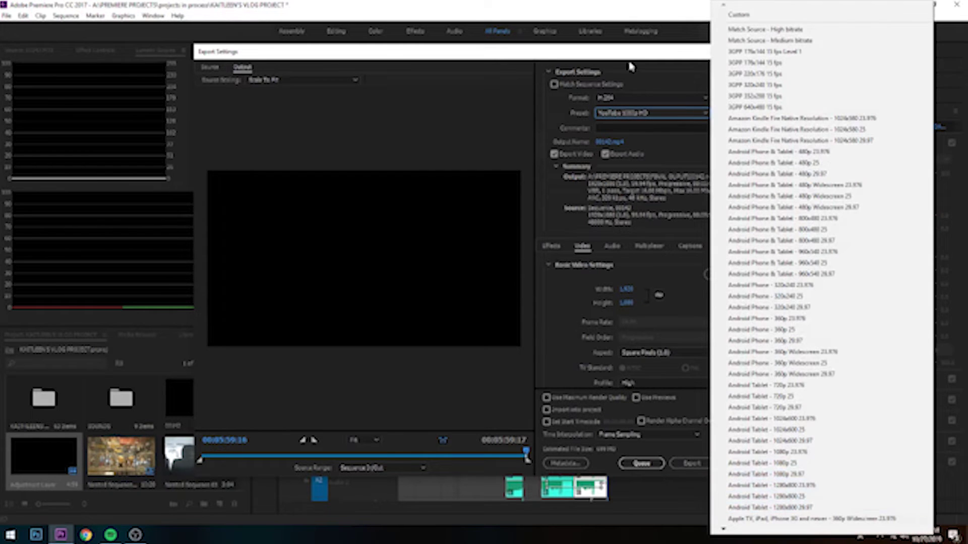
pyautogui.click(640, 113)
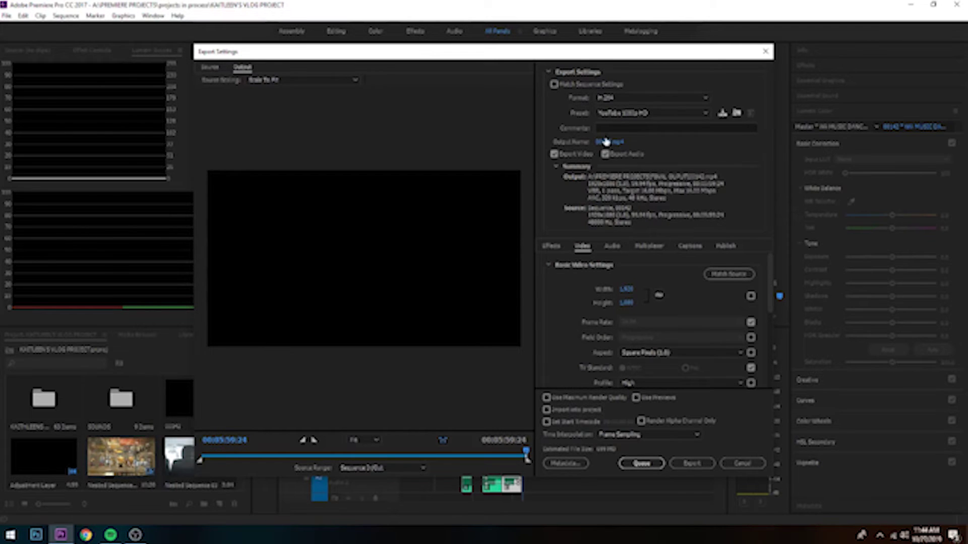
pyautogui.click(691, 464)
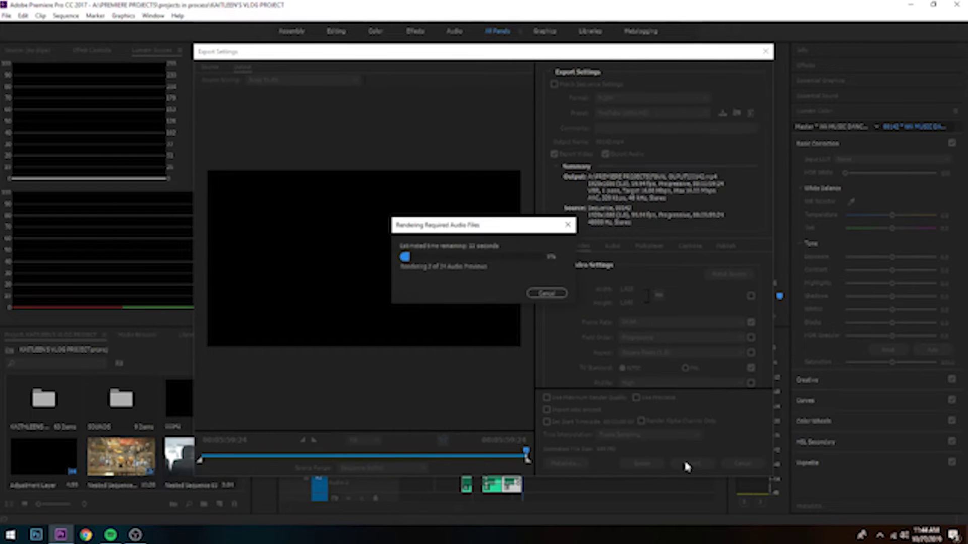